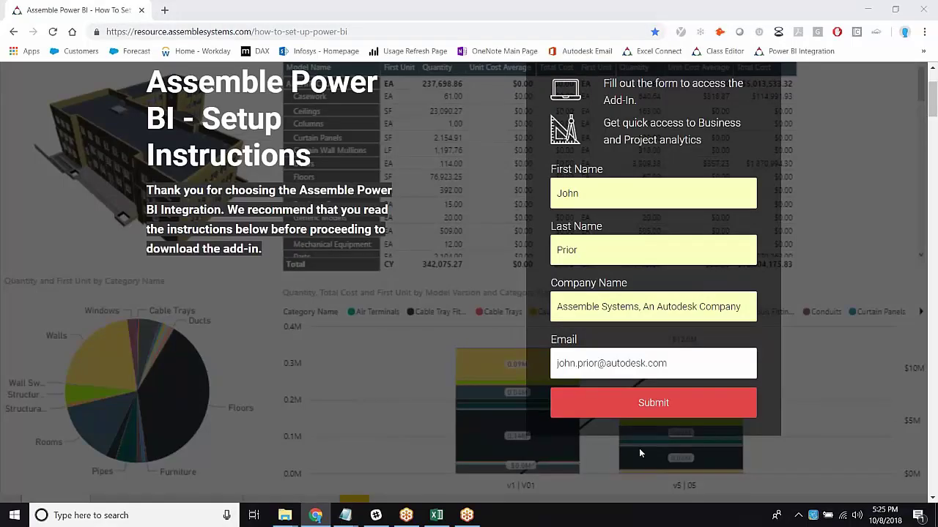
Submit the Assemble setup form to download the PowerBI.Client.Files zip.
click(653, 403)
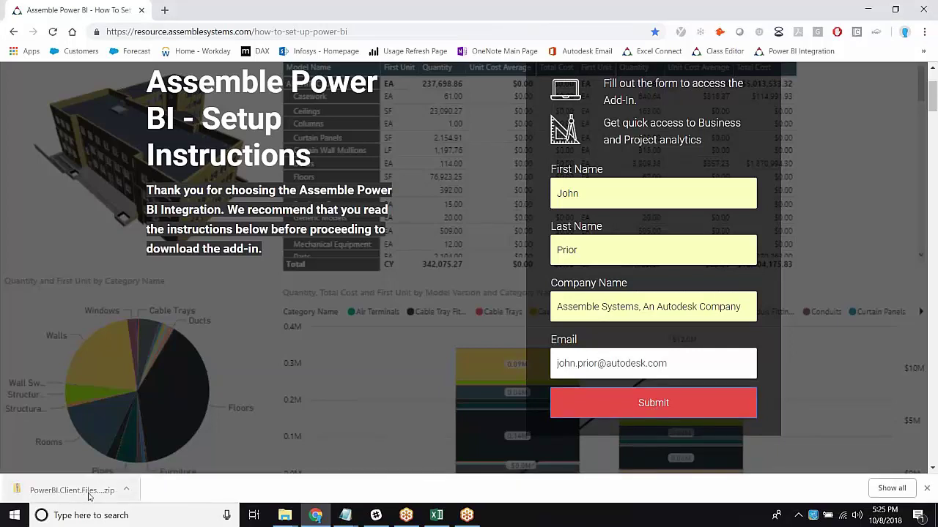
Open the downloaded zip beside a second Explorer window showing Documents\Microsoft Power BI Desktop.
click(106, 496)
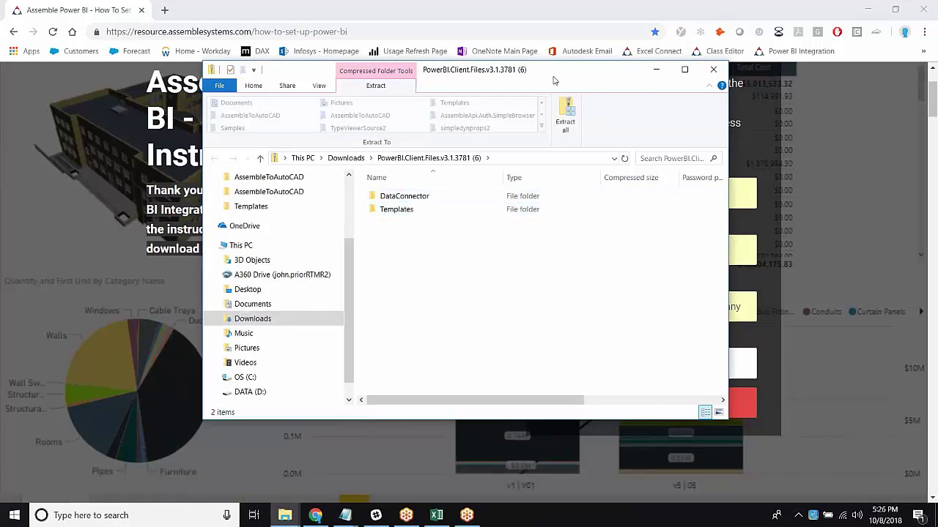
drag(550, 80, 378, 63)
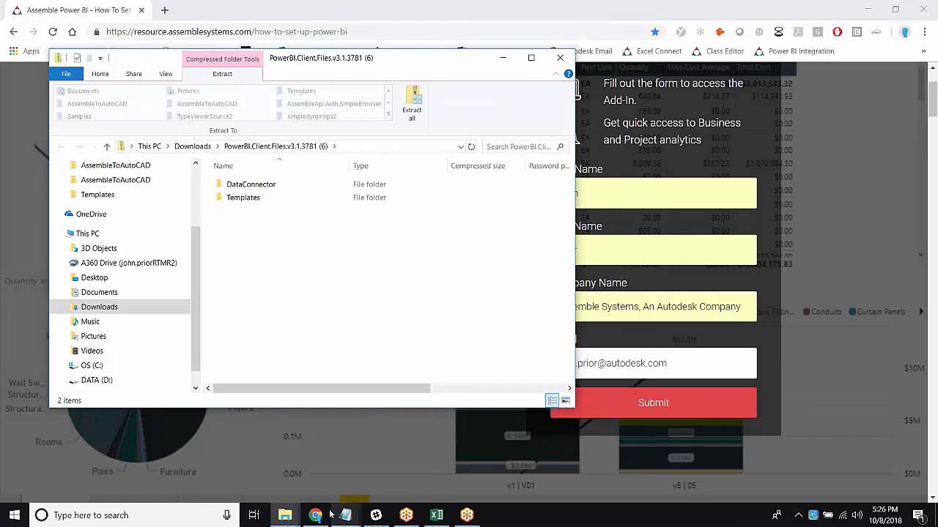
mouse_move(286, 516)
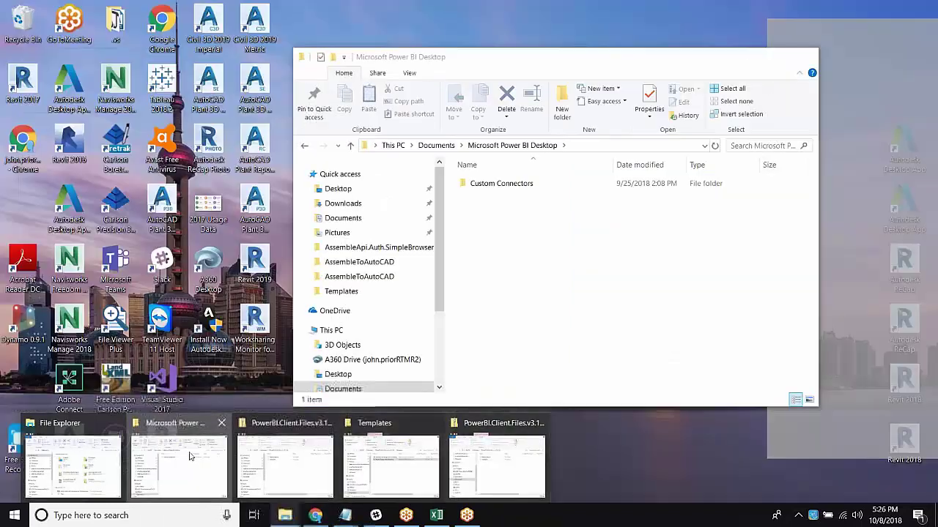
click(208, 467)
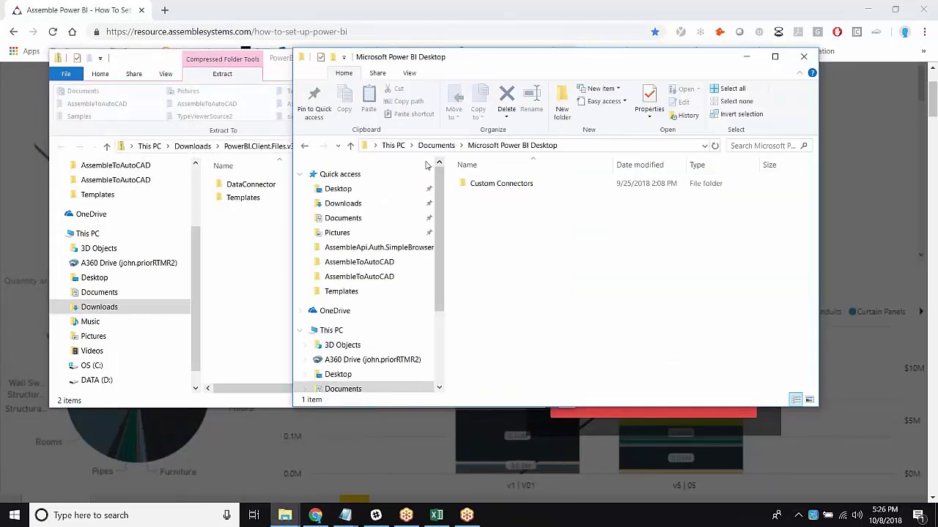
click(450, 146)
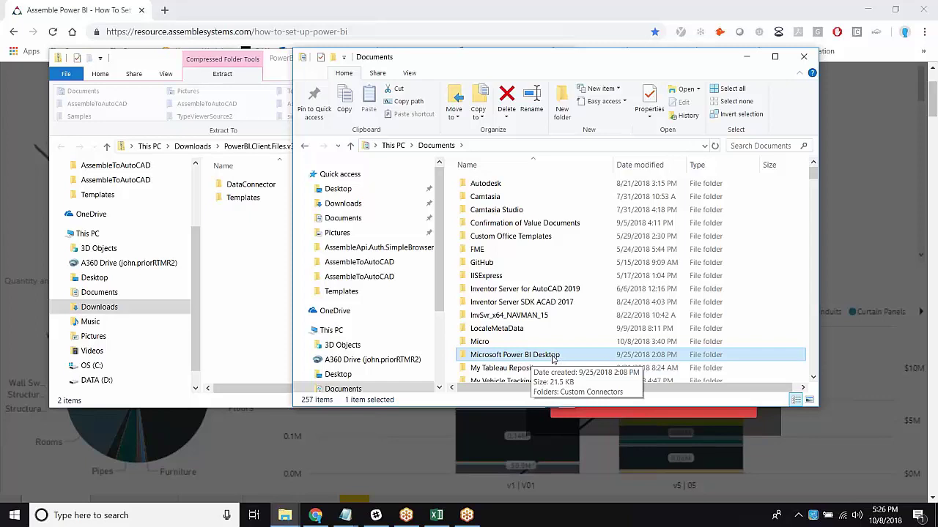
double_click(553, 357)
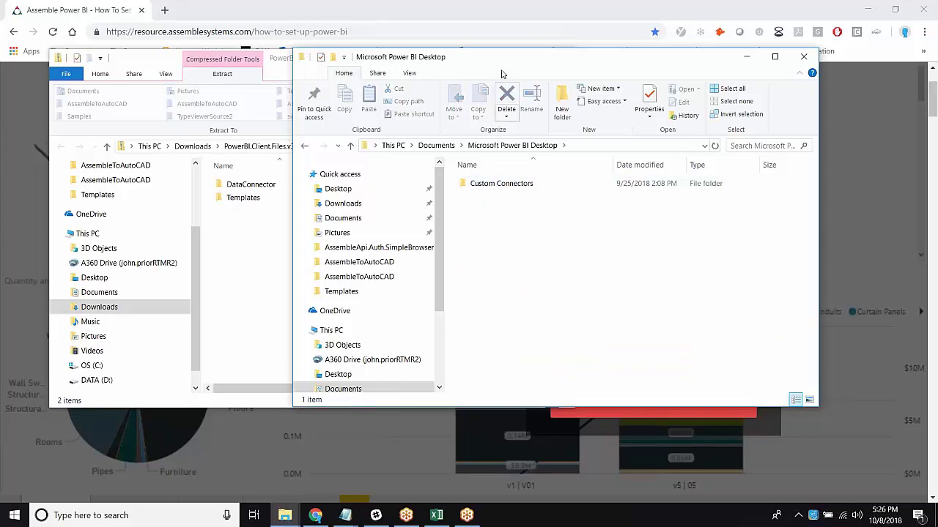
drag(496, 57, 541, 58)
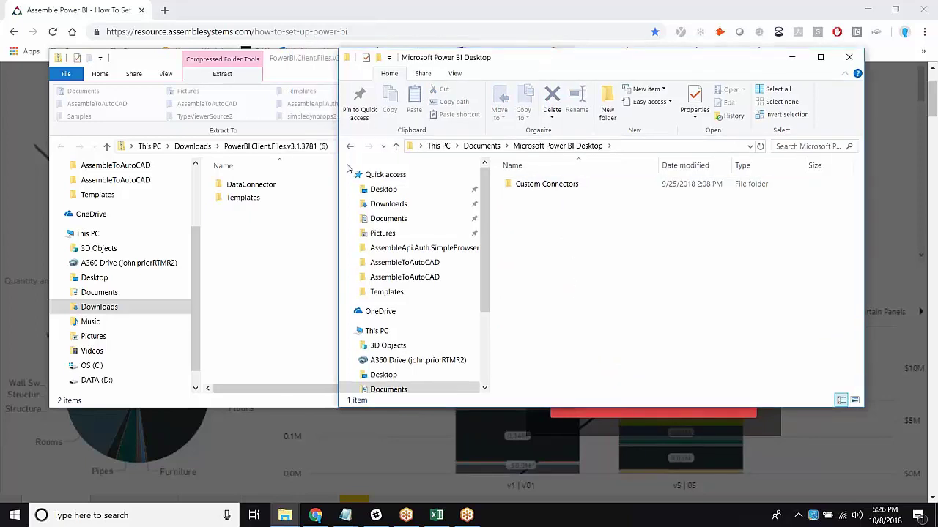
Copy Assemble Connect_v3.1.3781.mez from the zip's DataConnector folder into Custom Connectors.
double_click(250, 185)
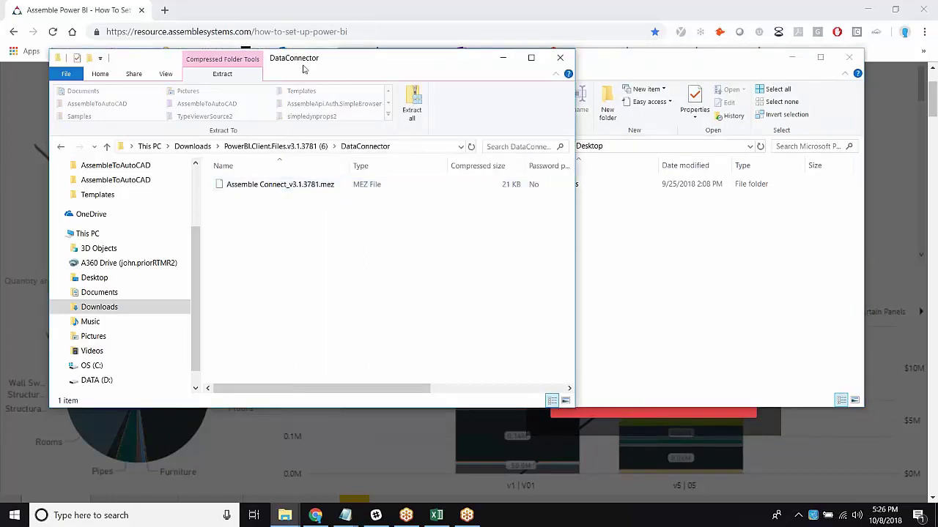
drag(322, 60, 262, 47)
click(281, 172)
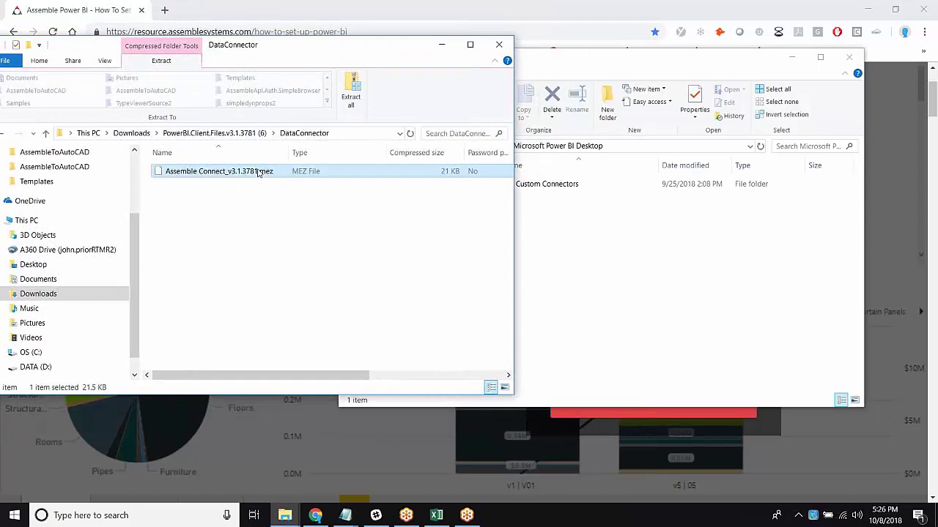
mouse_move(281, 174)
mouse_down()
mouse_move(590, 187)
mouse_move(285, 171)
mouse_move(272, 188)
mouse_up()
click(200, 136)
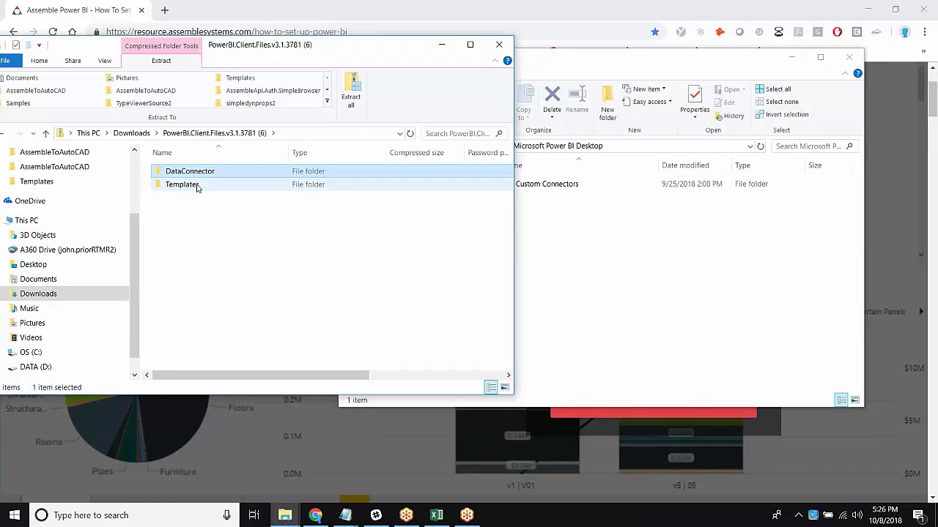
Launch the Project Design and Estimating template from the zip's Templates folder.
double_click(196, 188)
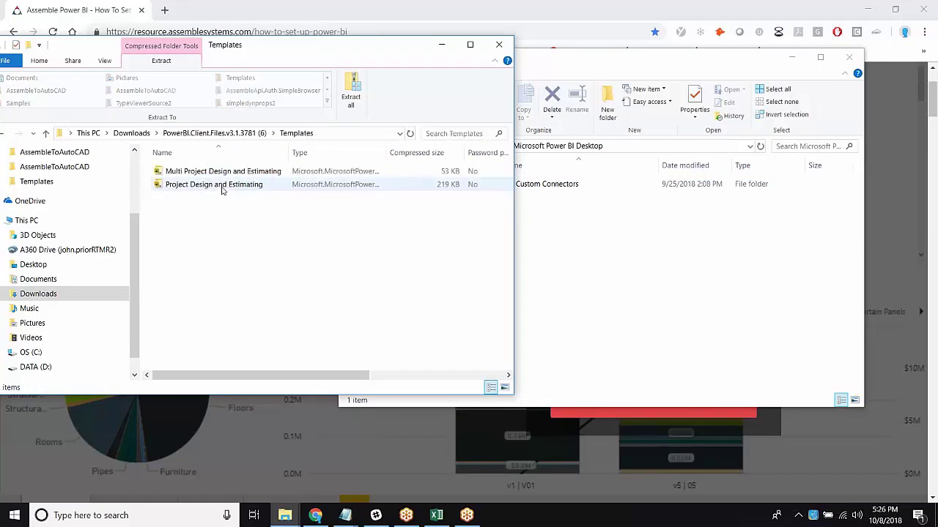
double_click(222, 188)
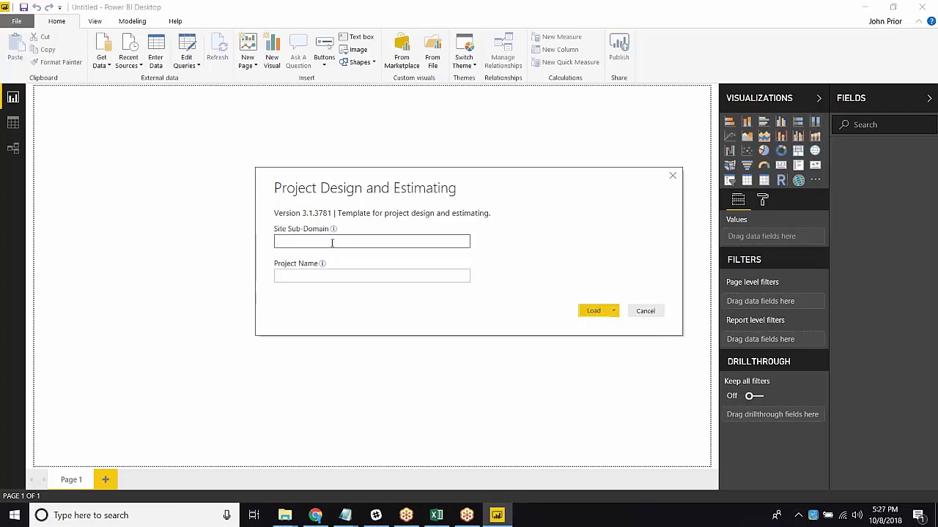
Enter the site sub-domain and load the template with the Edit option.
text(prior)
click(291, 279)
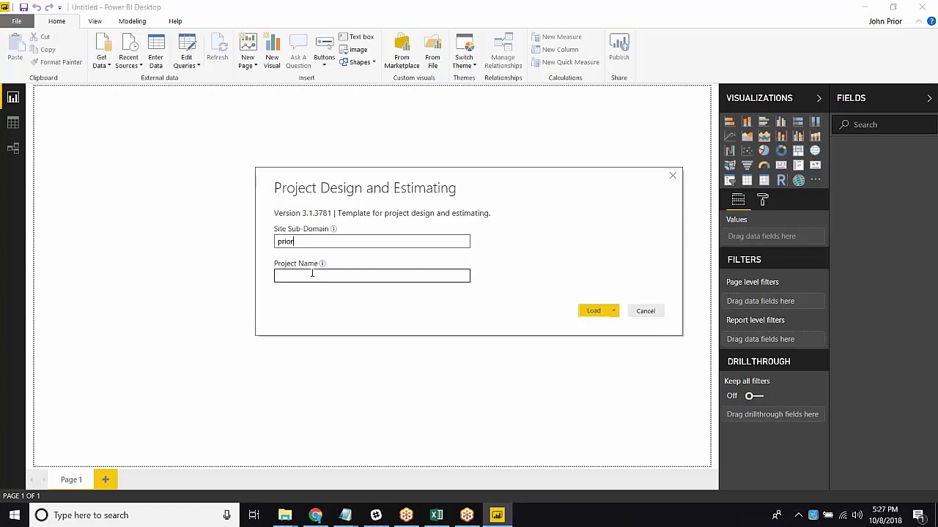
click(614, 311)
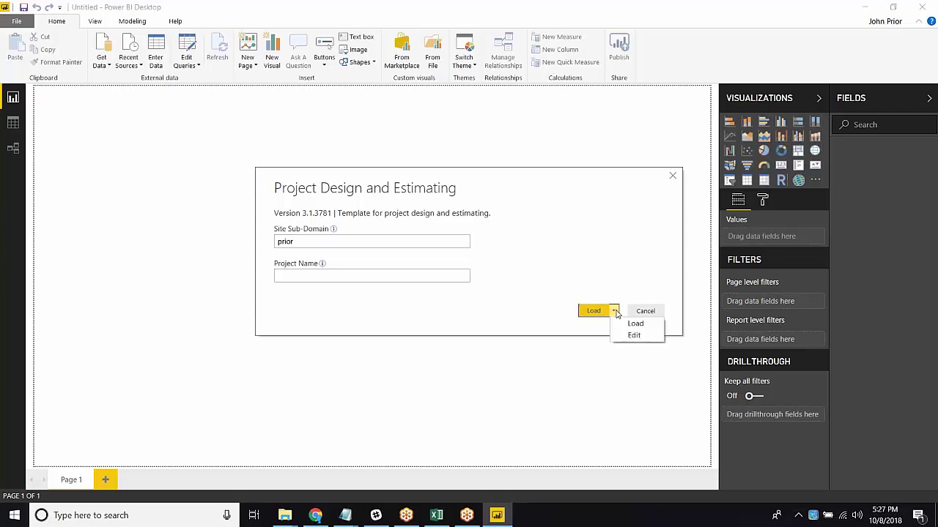
click(647, 337)
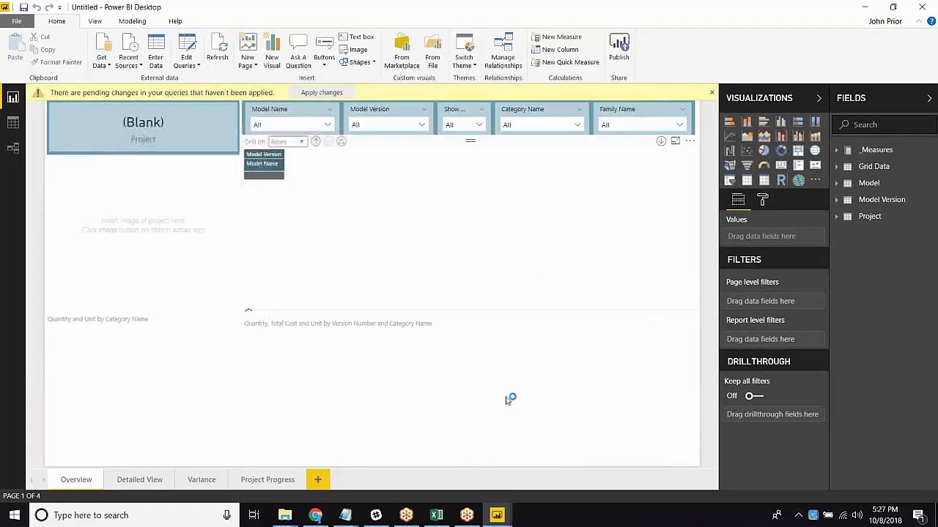
Filter the Selected Project query's Project Name to only ICAS P6, then Close & Apply.
mouse_move(497, 515)
click(567, 447)
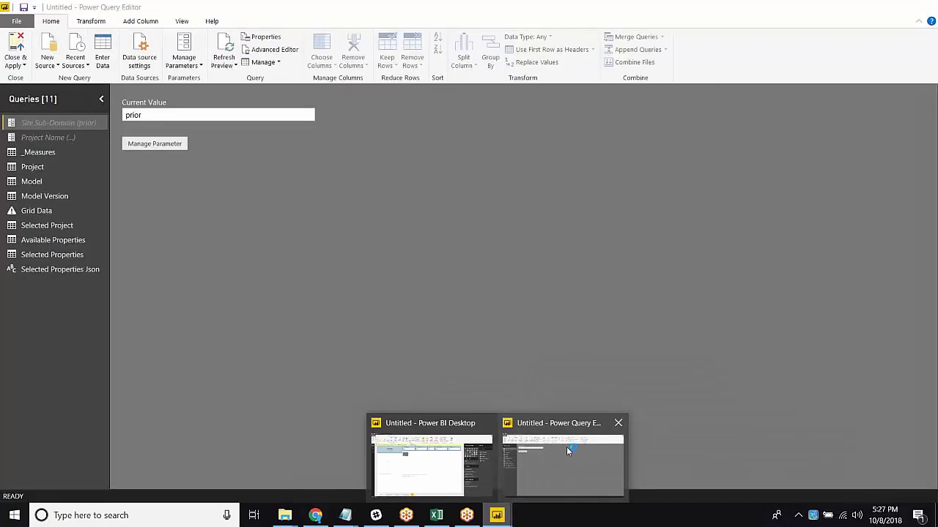
click(63, 227)
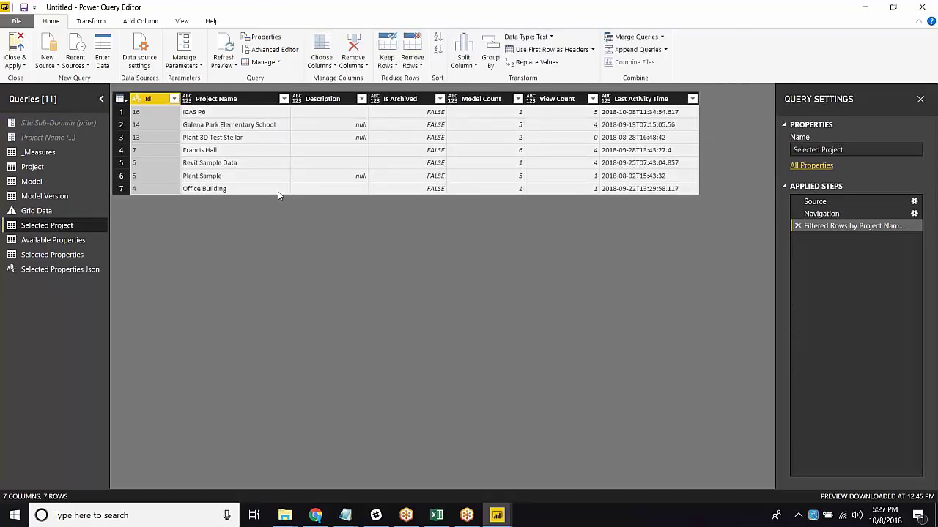
click(284, 101)
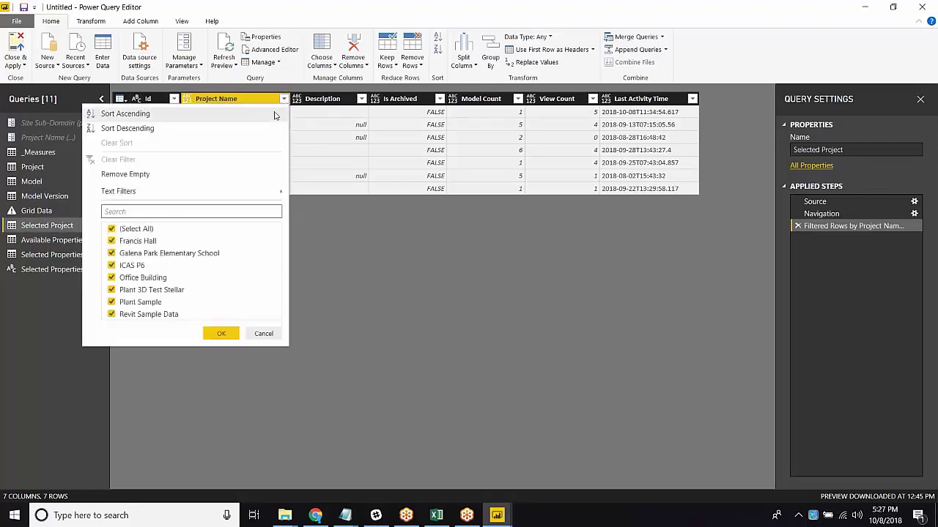
click(113, 231)
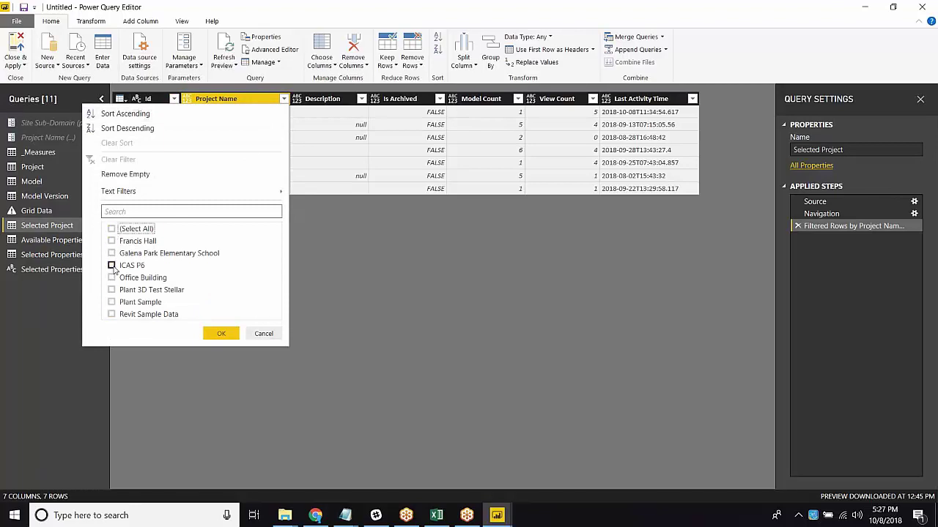
click(111, 265)
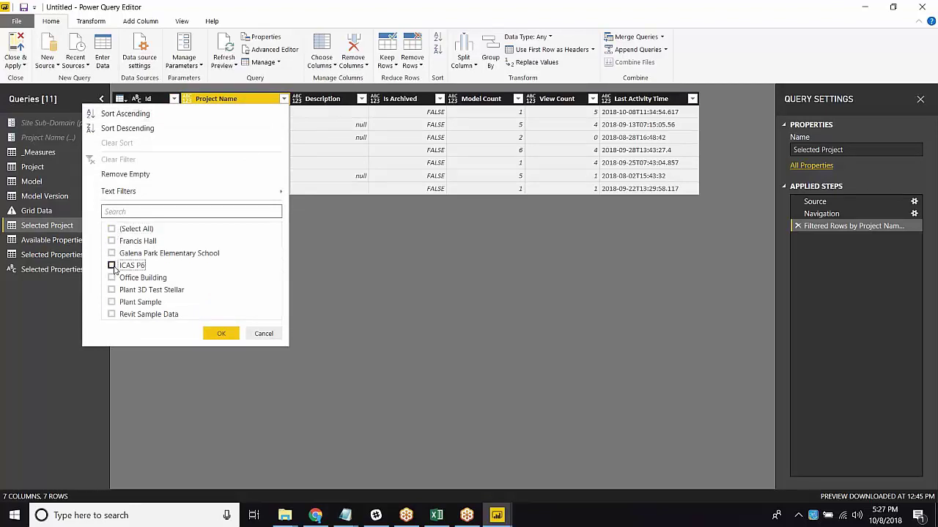
click(220, 334)
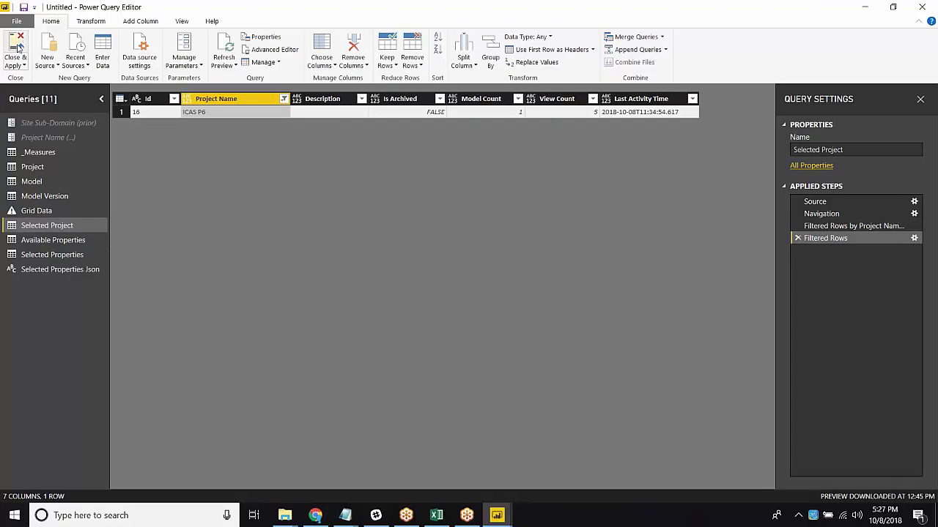
click(19, 48)
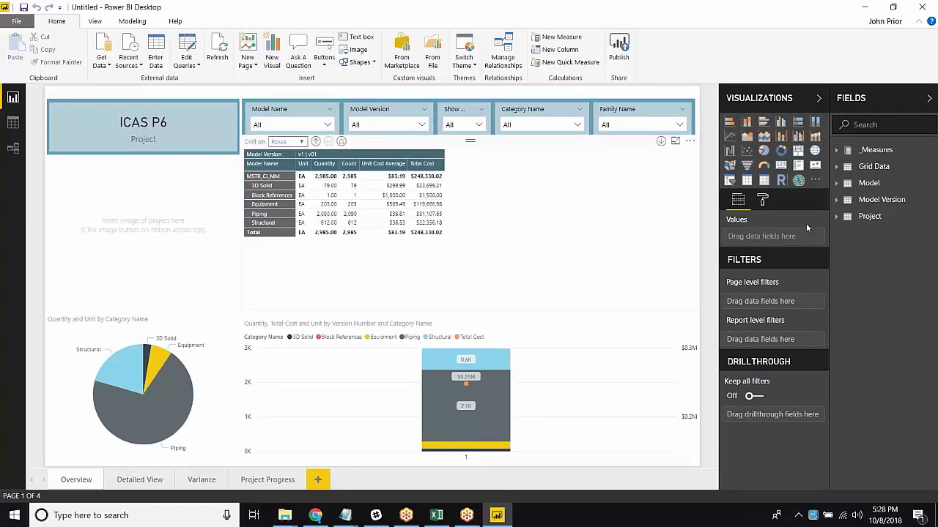
Expand the Grid Data table in the Fields pane to list its fields.
click(836, 168)
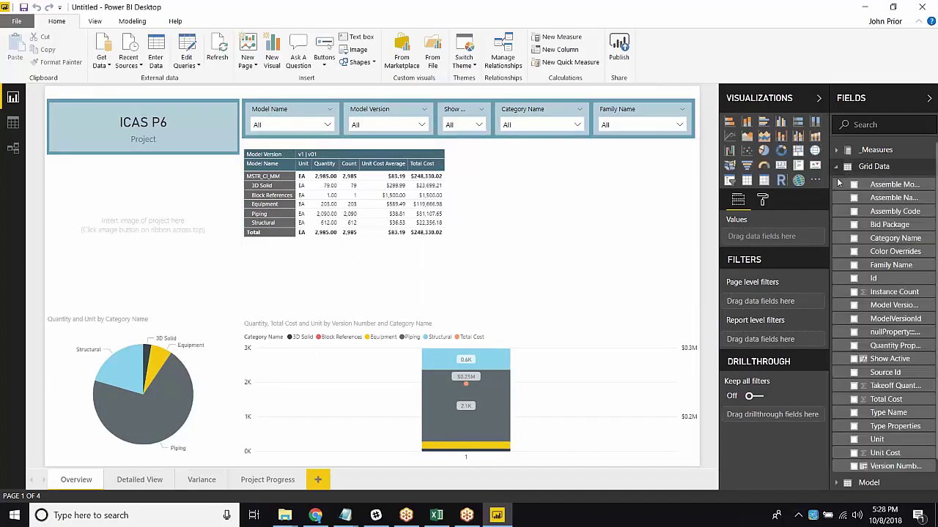
Open the Options dialog via File > Options and settings.
click(16, 22)
mouse_move(53, 259)
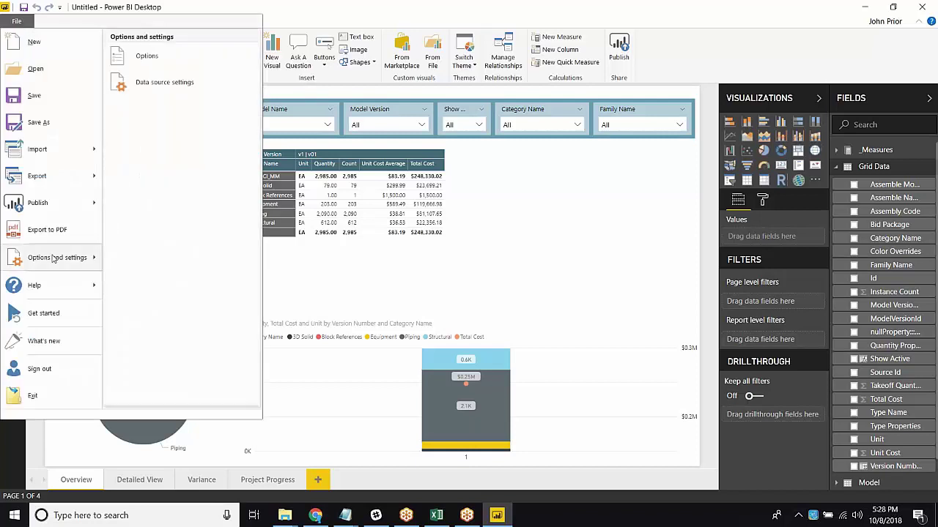
click(137, 59)
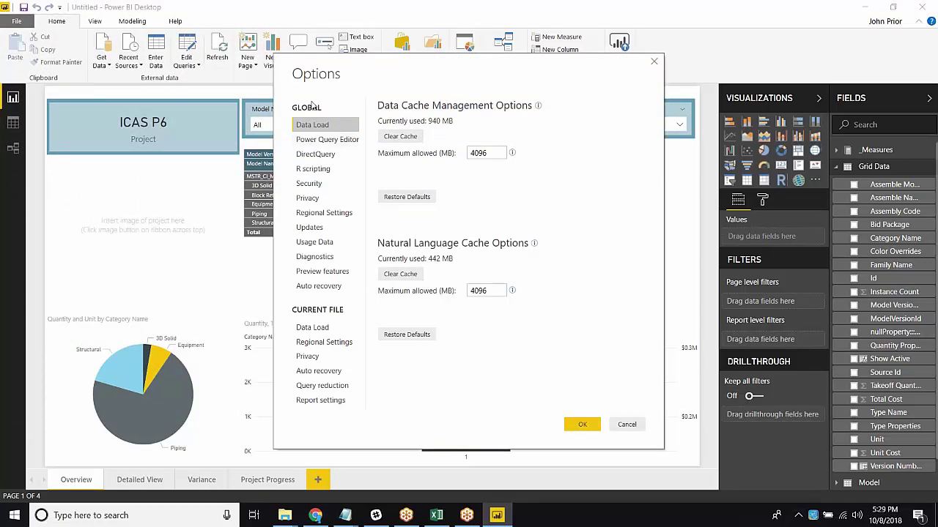
Verify Security, Privacy and Preview features settings, including custom data connectors, and confirm with OK.
click(317, 187)
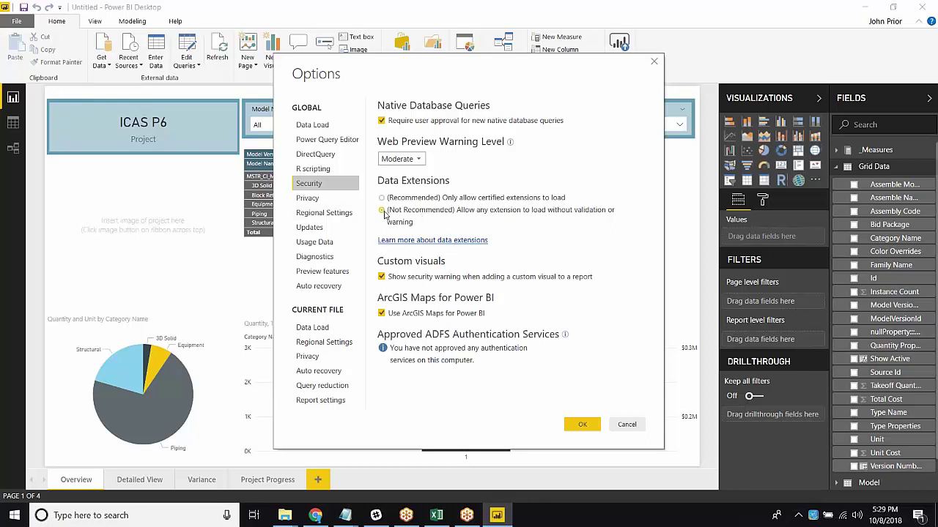
click(309, 198)
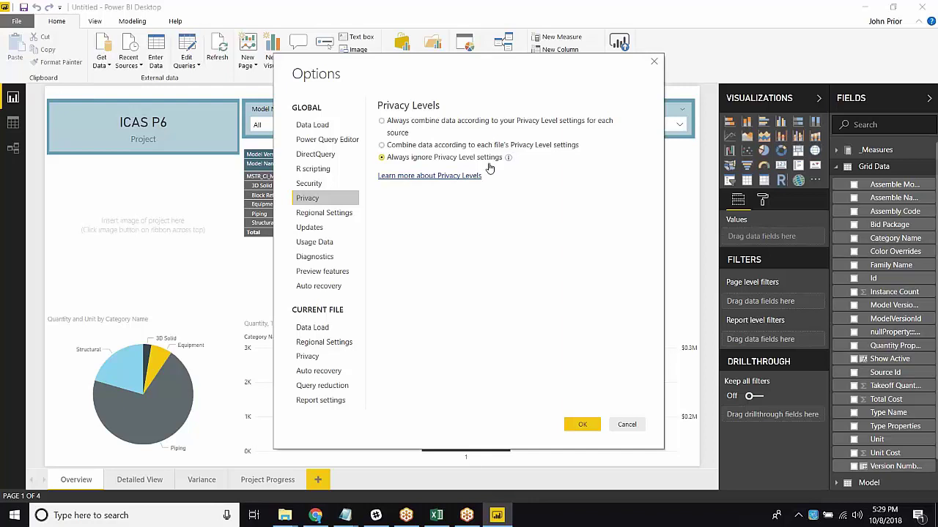
click(328, 273)
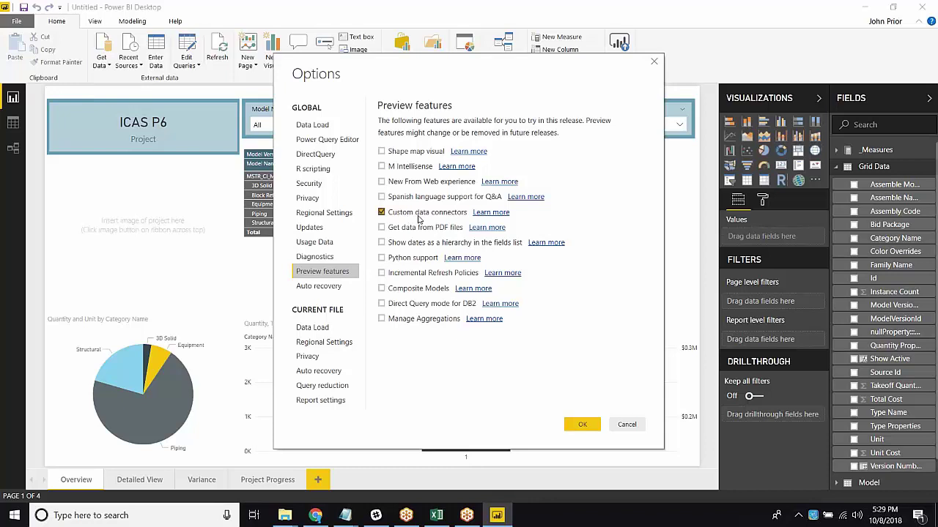
click(581, 425)
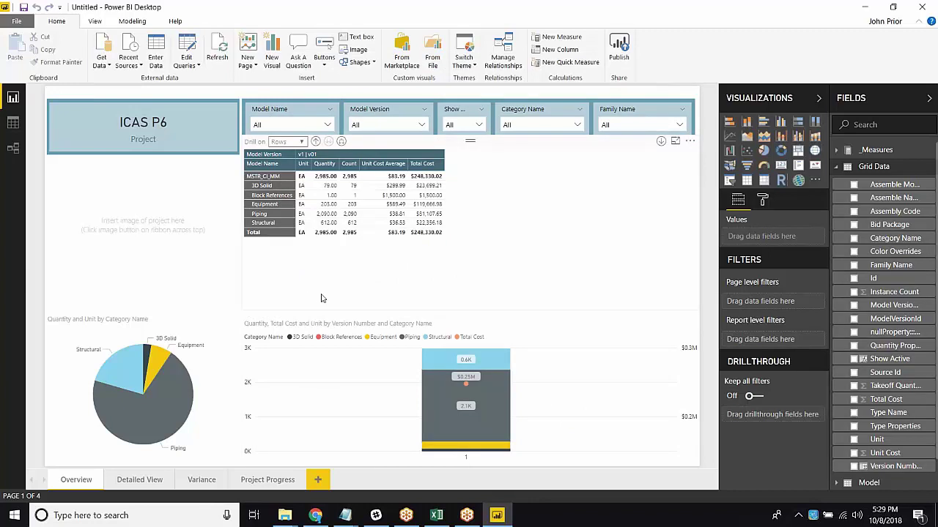